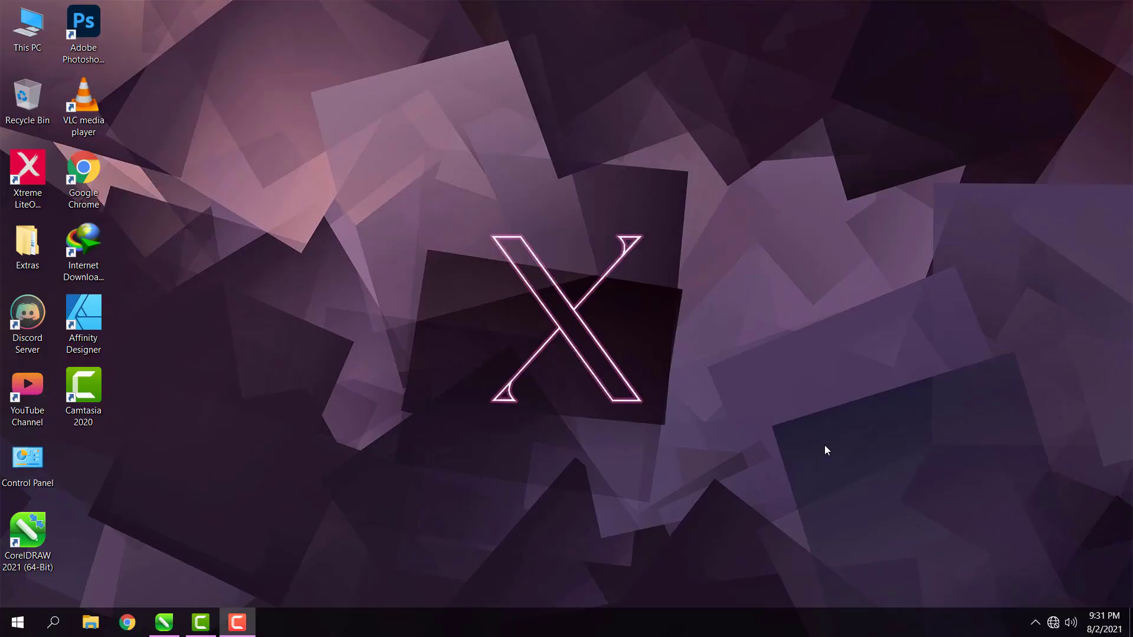
Step: Switch to CorelDRAW and examine the Bismillah heading and the greeting text groups placed beside the page
click(170, 626)
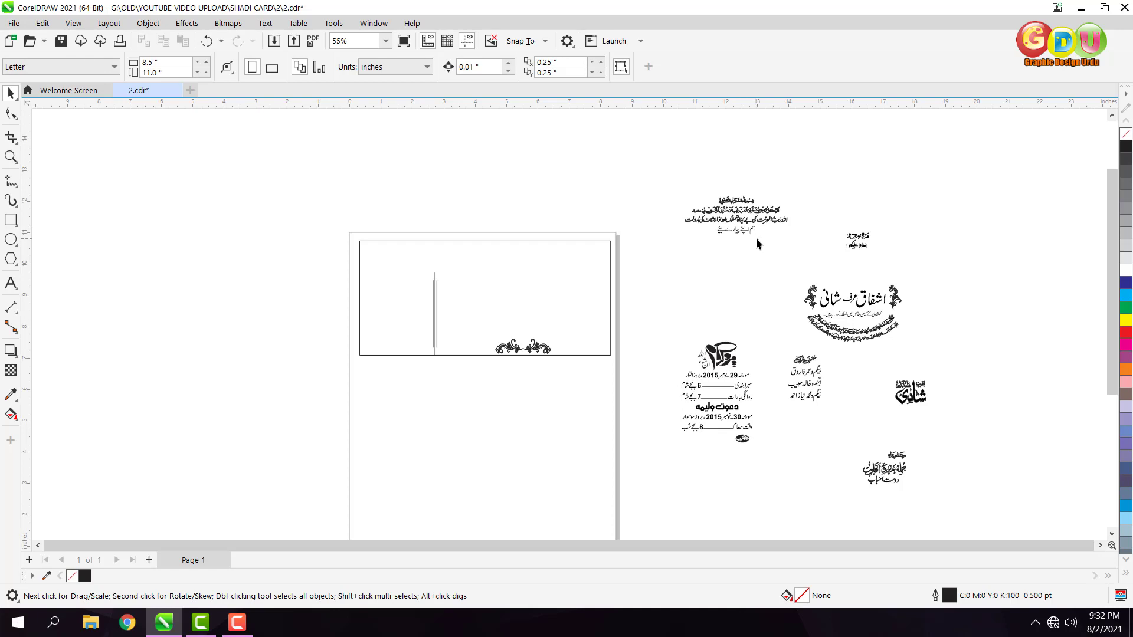
click(742, 221)
scroll(749, 182, up, 2)
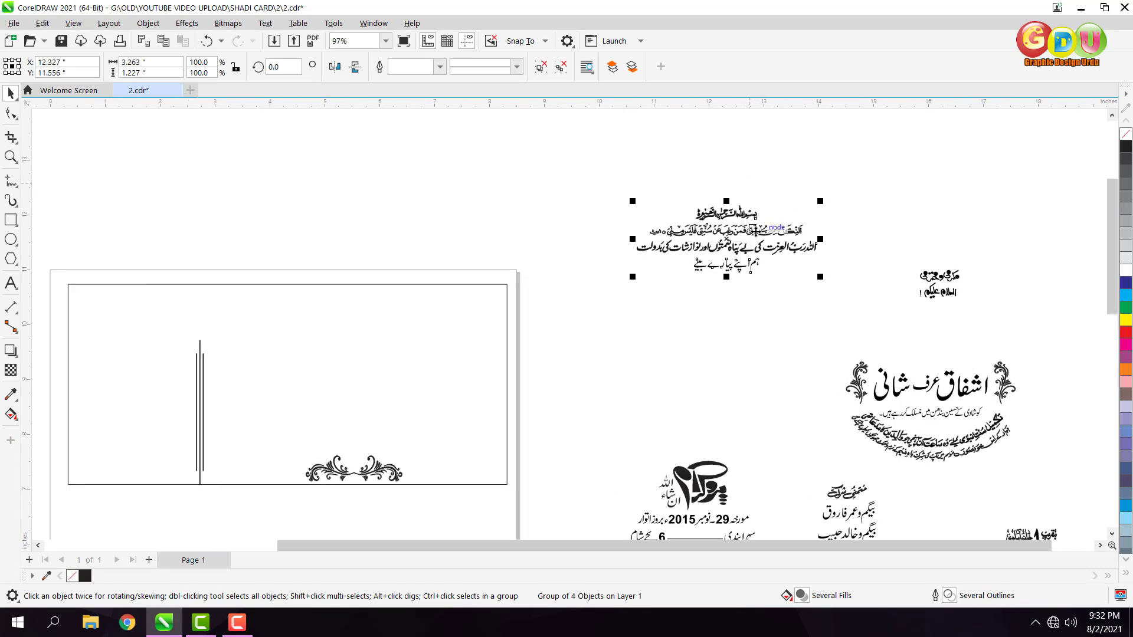
scroll(756, 232, up, 2)
scroll(800, 278, up, 1)
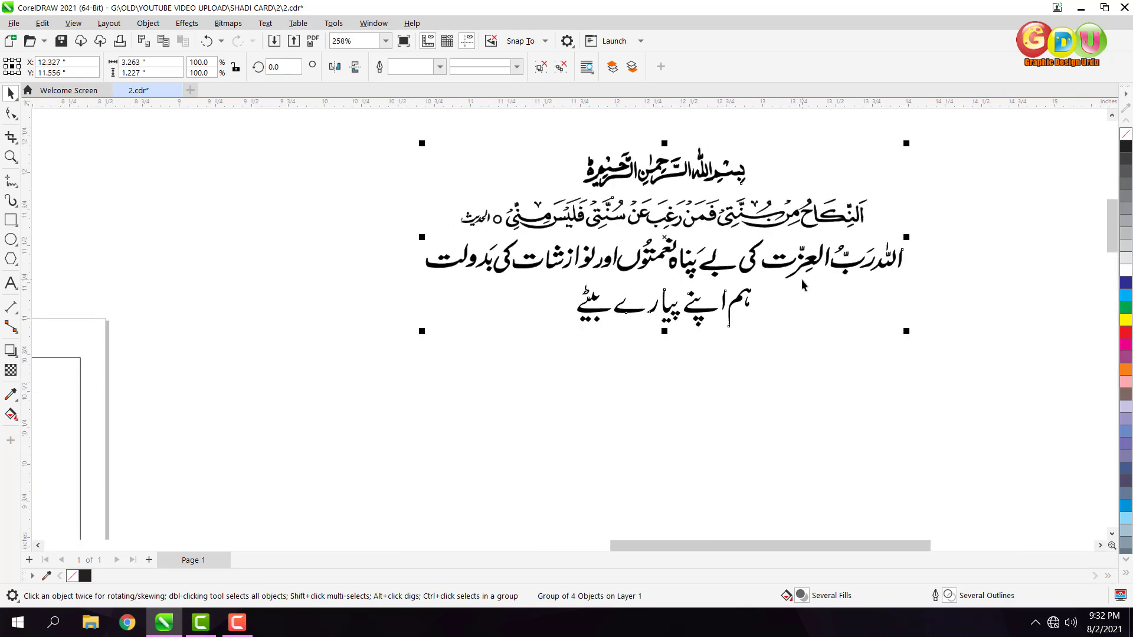
scroll(801, 285, down, 4)
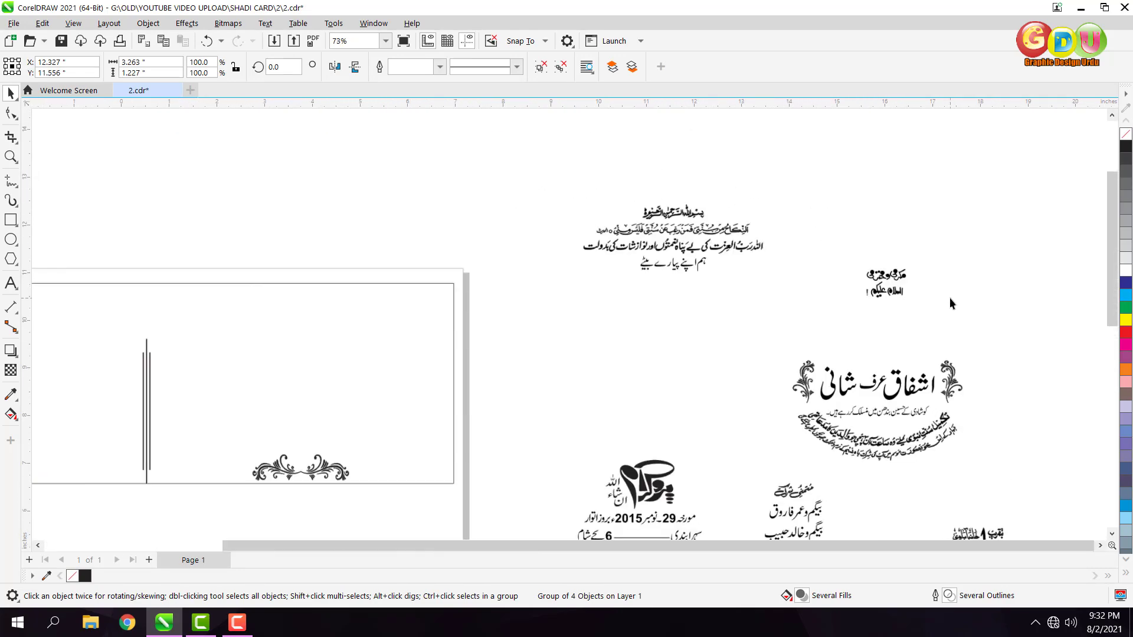
scroll(951, 299, up, 4)
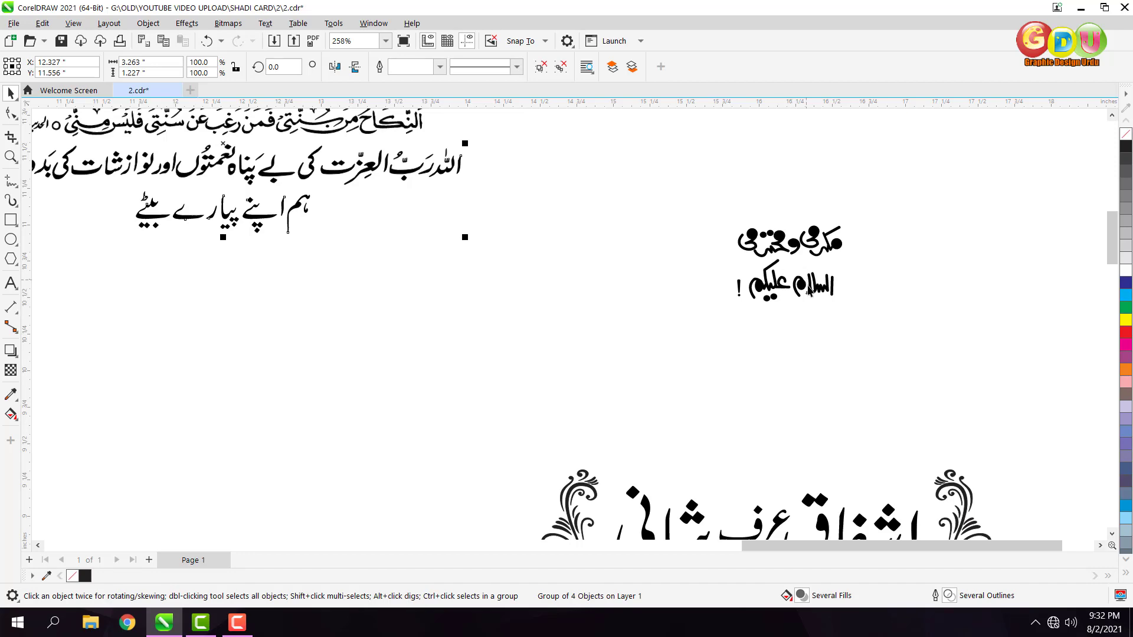
scroll(809, 292, down, 2)
scroll(523, 262, up, 1)
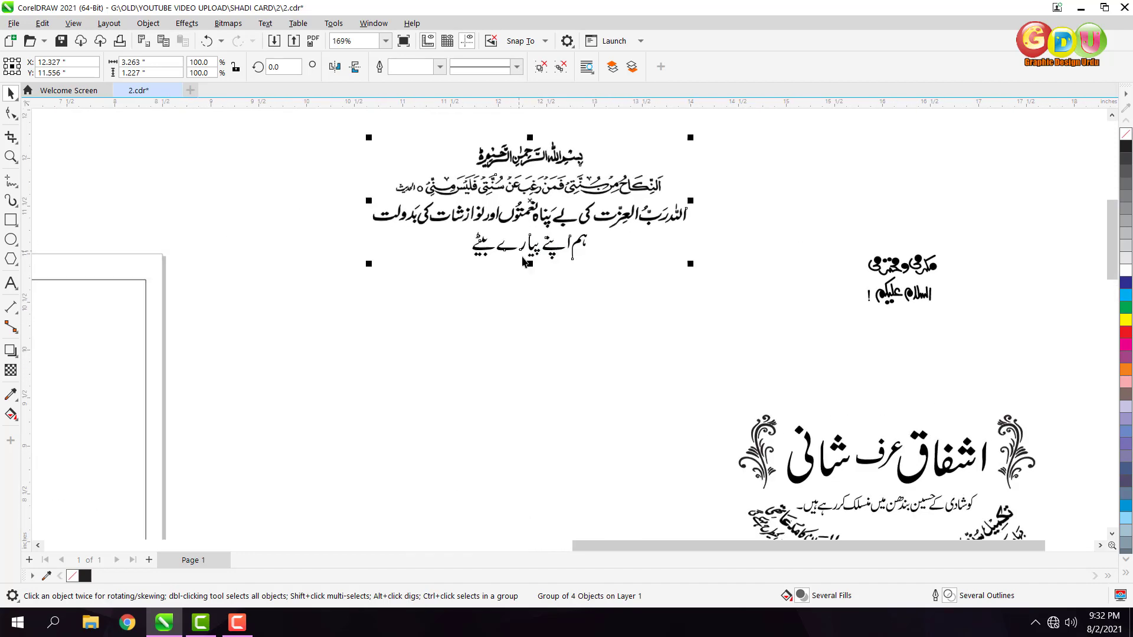
scroll(523, 261, up, 1)
scroll(479, 244, down, 2)
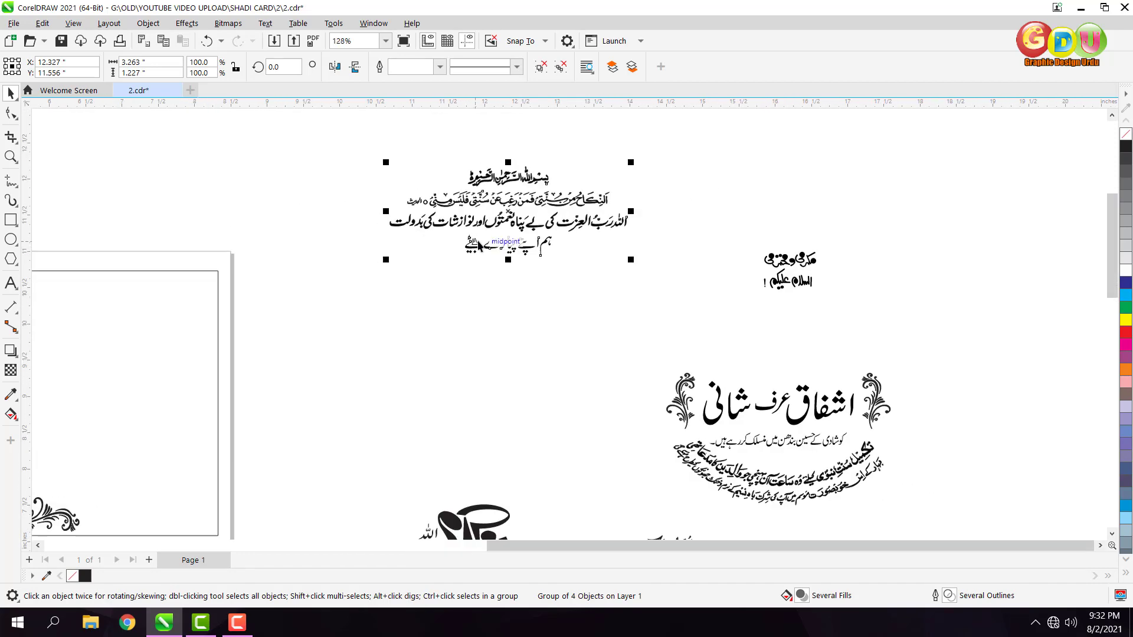
Step: Examine the groom's name, wedding title, guest list, programme and relatives text groups beside the page
scroll(590, 301, down, 1)
scroll(767, 425, up, 2)
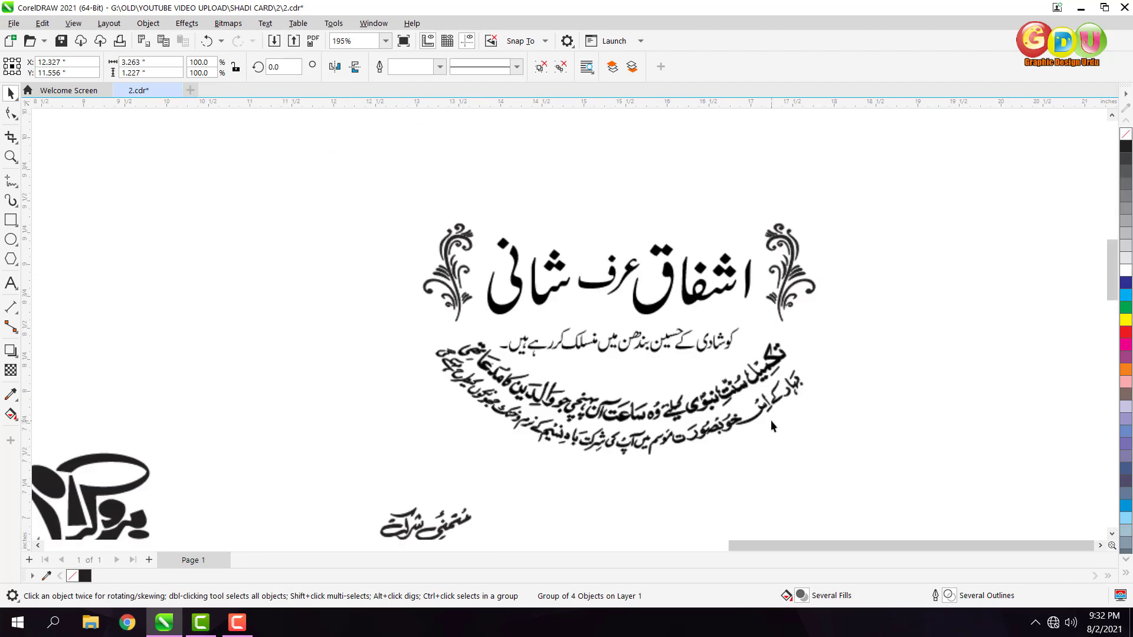
scroll(771, 425, up, 2)
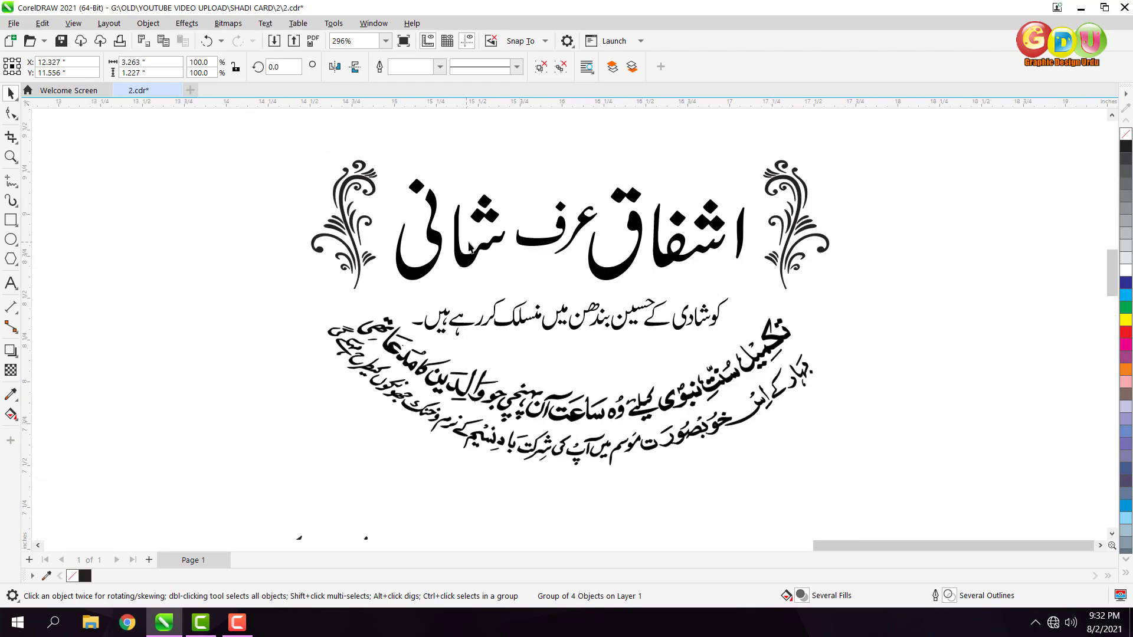
scroll(481, 248, down, 1)
scroll(567, 260, down, 3)
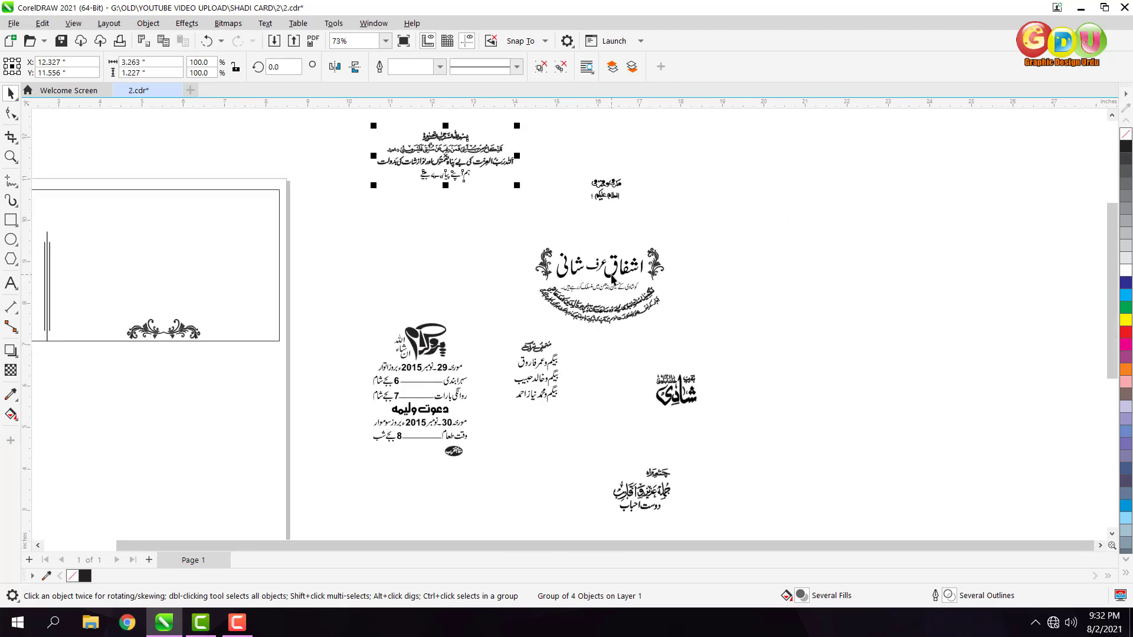
scroll(689, 401, up, 4)
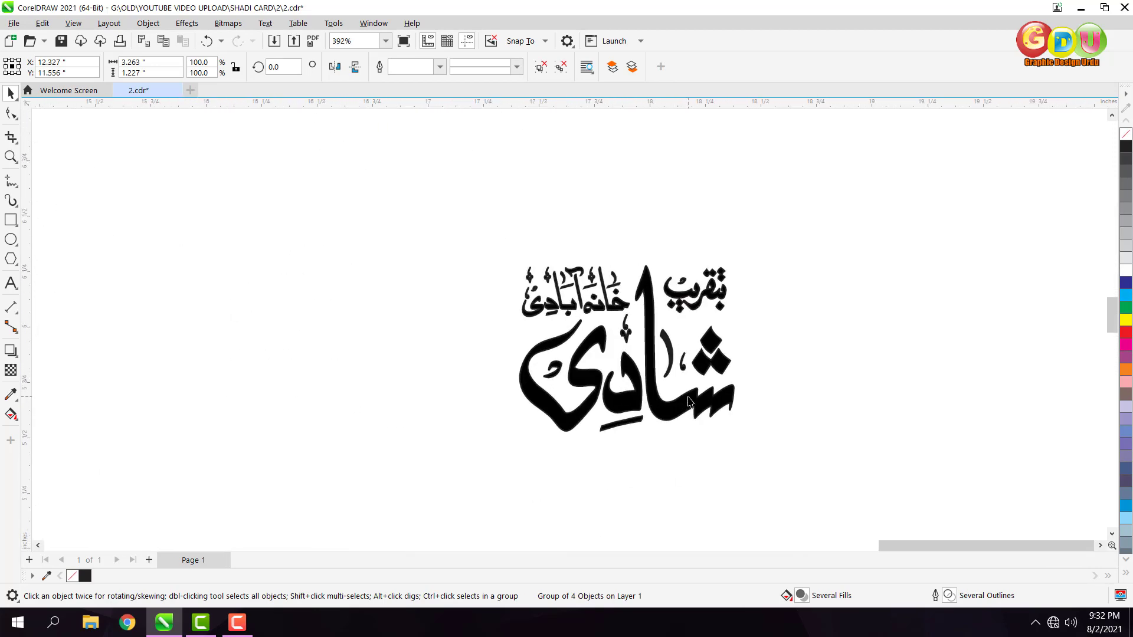
scroll(694, 351, down, 3)
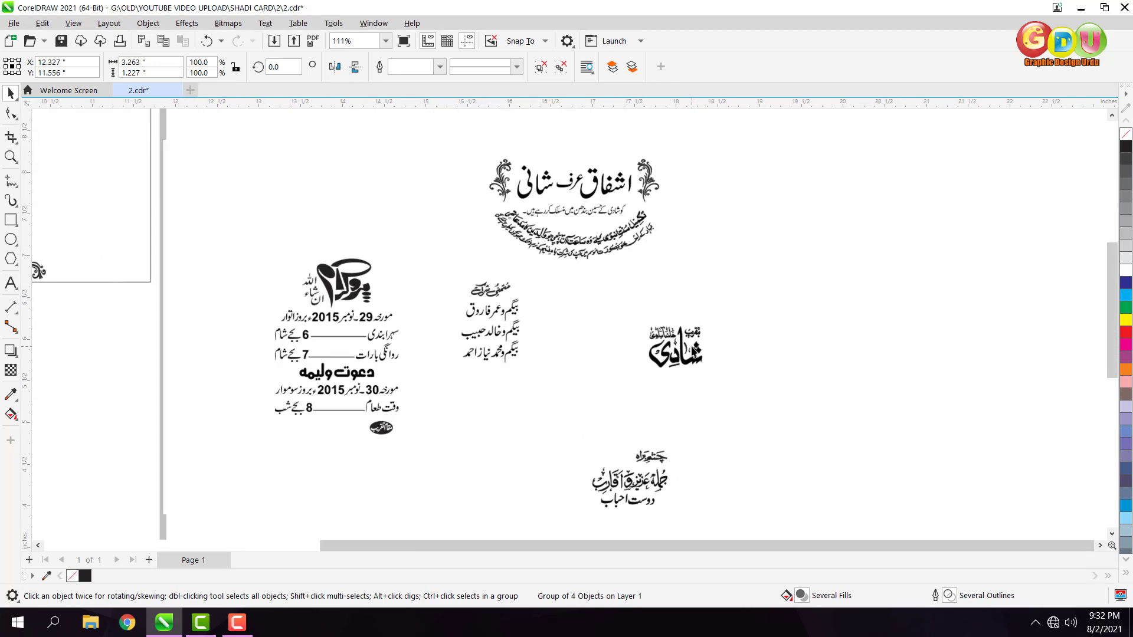
scroll(507, 343, up, 2)
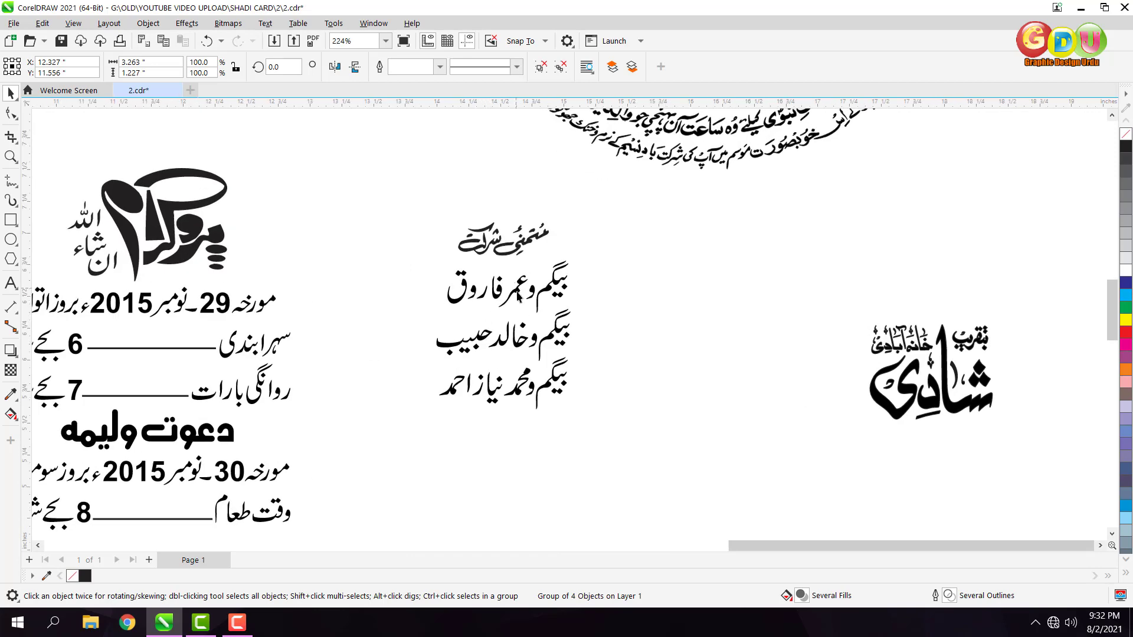
scroll(522, 346, down, 3)
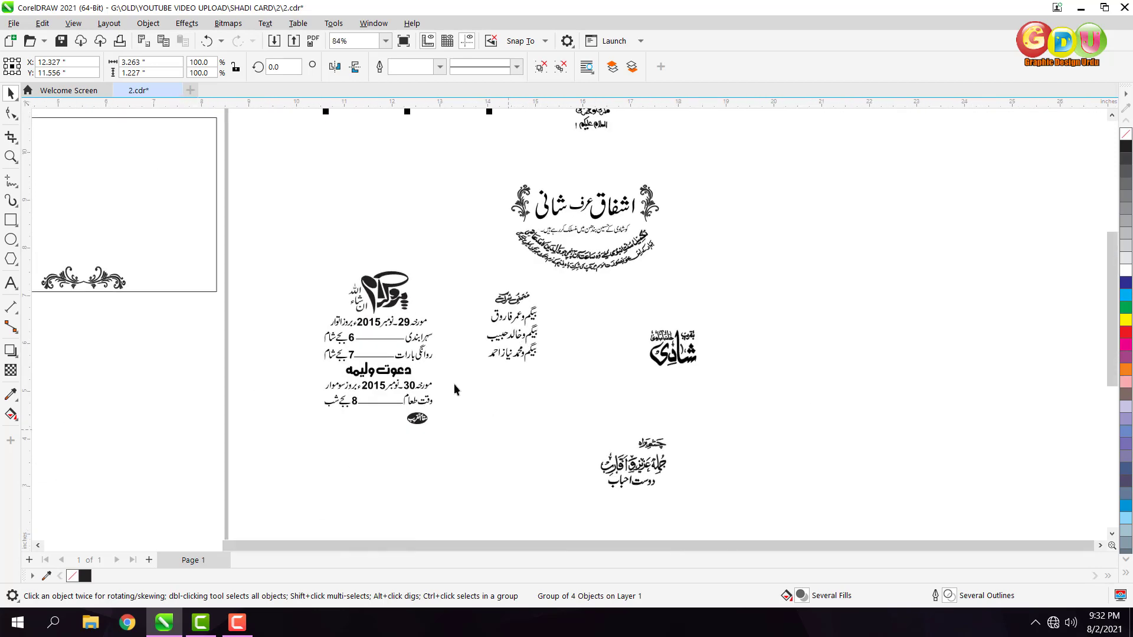
scroll(408, 338, up, 1)
scroll(409, 338, down, 3)
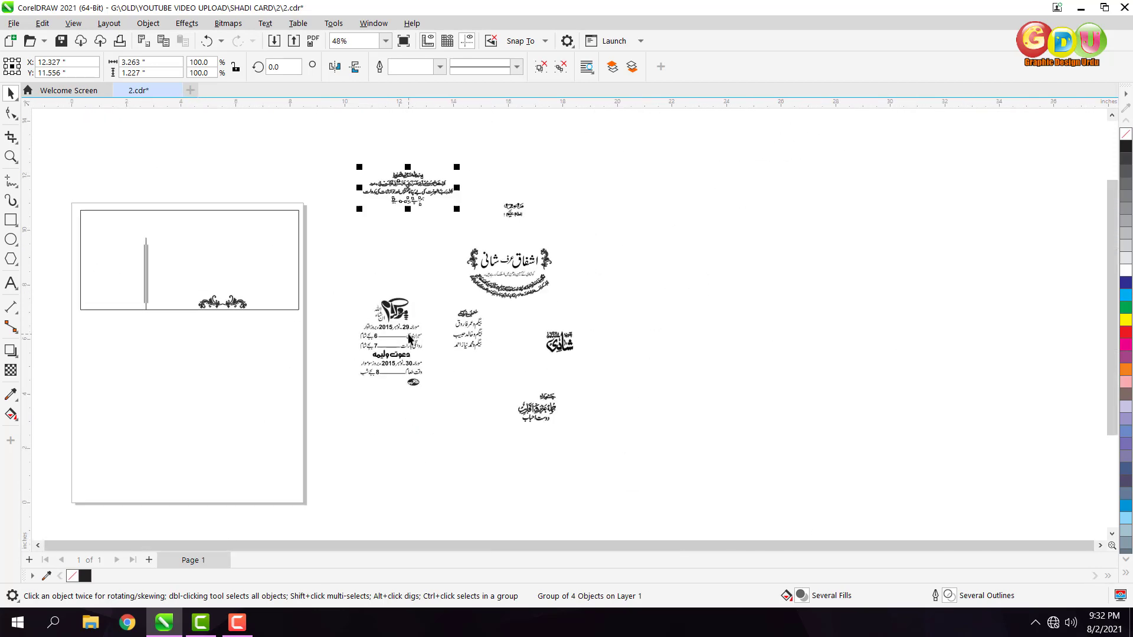
scroll(545, 450, up, 4)
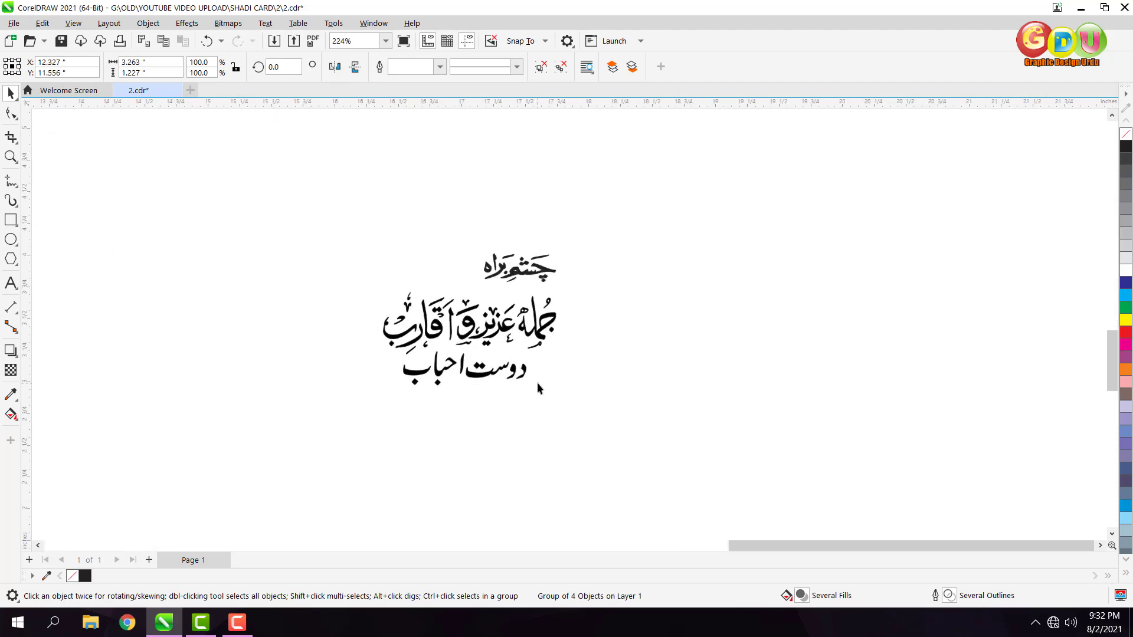
scroll(537, 388, up, 1)
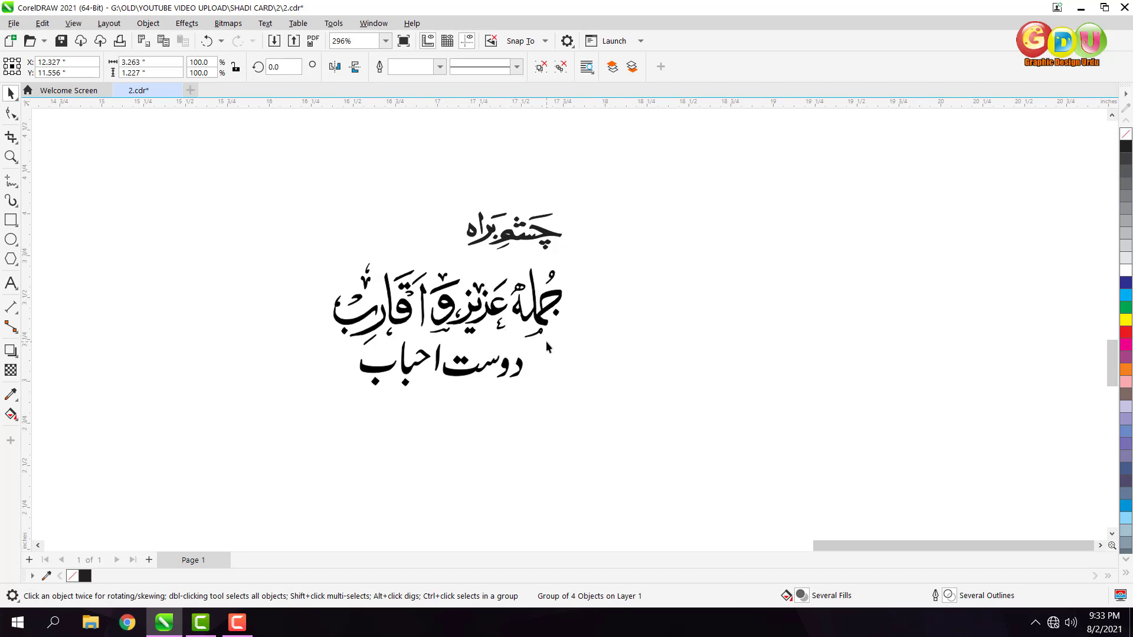
Step: Move the Bismillah heading text group into the card frame, above the floral ornament, at about X 5.41 and Y 10.12 inches
scroll(507, 381, down, 7)
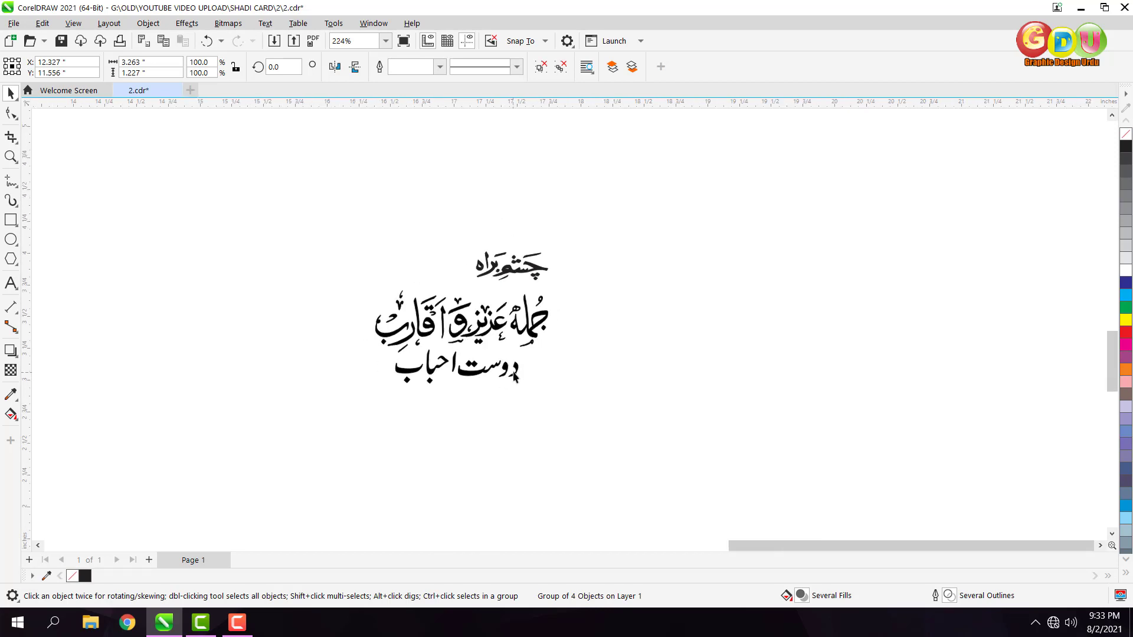
scroll(504, 329, up, 3)
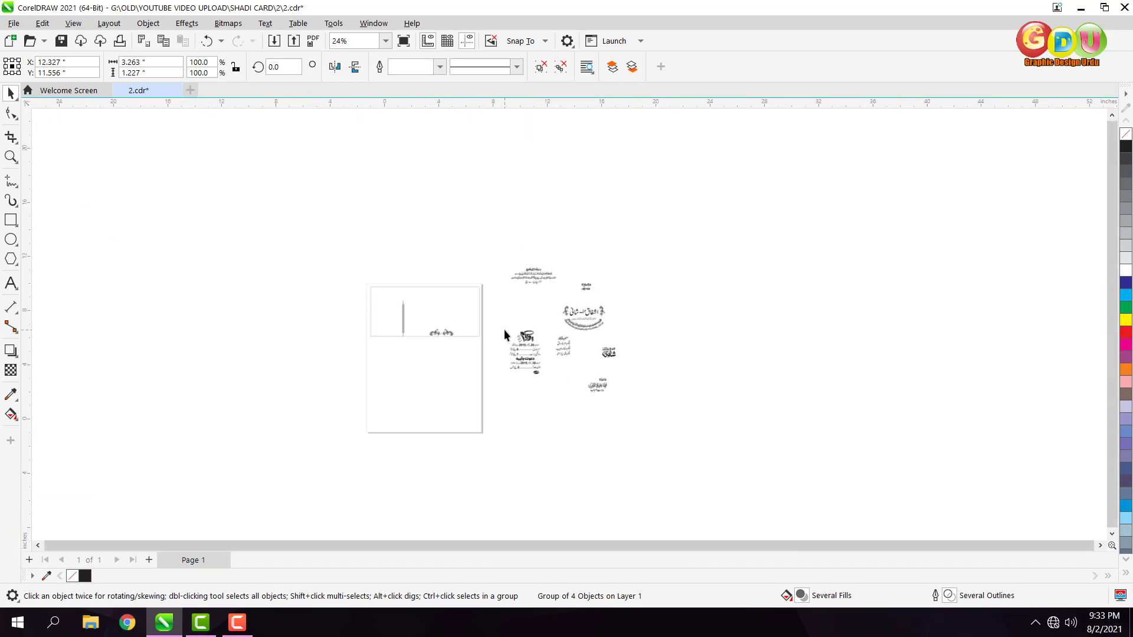
scroll(579, 264, up, 1)
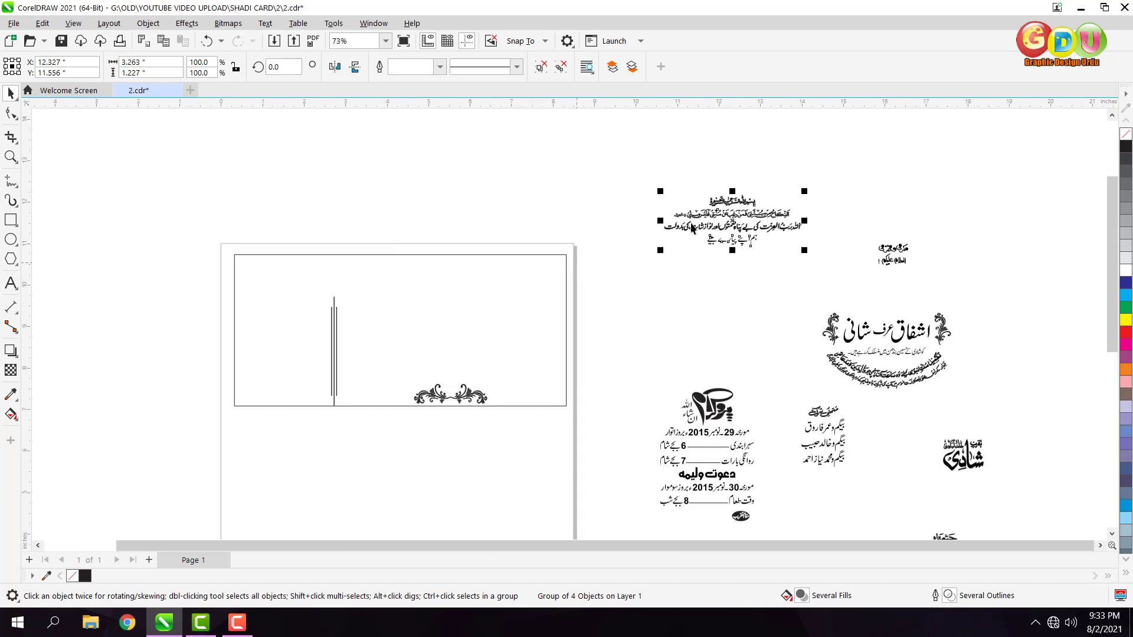
drag(767, 218, 481, 277)
scroll(931, 267, up, 1)
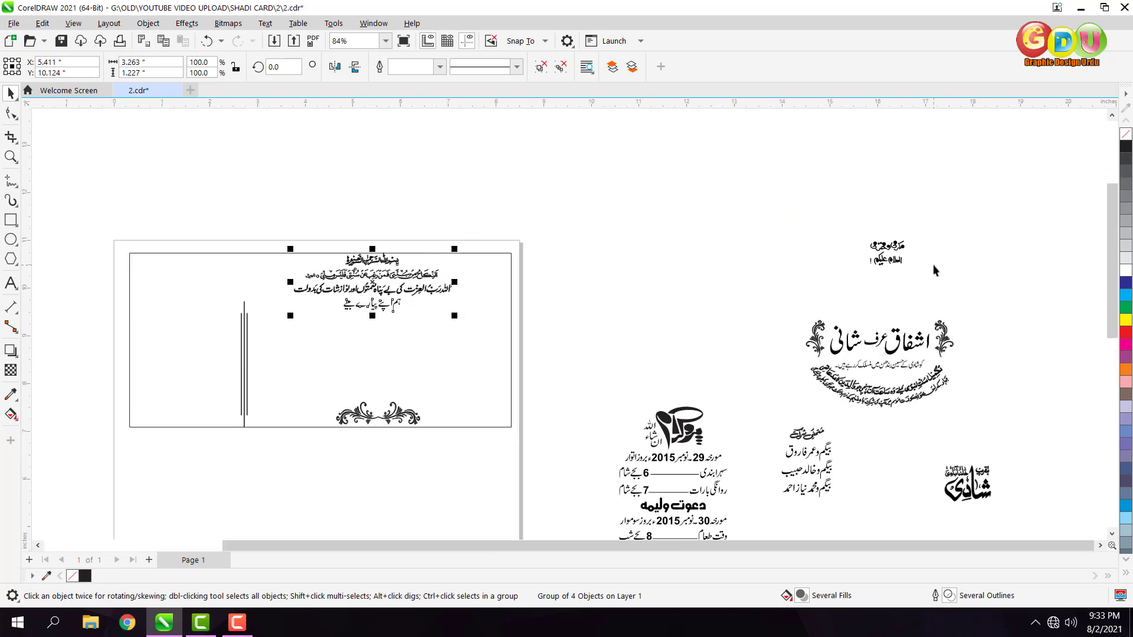
Step: Move the two-line greeting text group into the card's upper right corner, at about X 7.89 and Y 10.37 inches
click(890, 243)
drag(890, 243, 434, 266)
scroll(672, 222, down, 1)
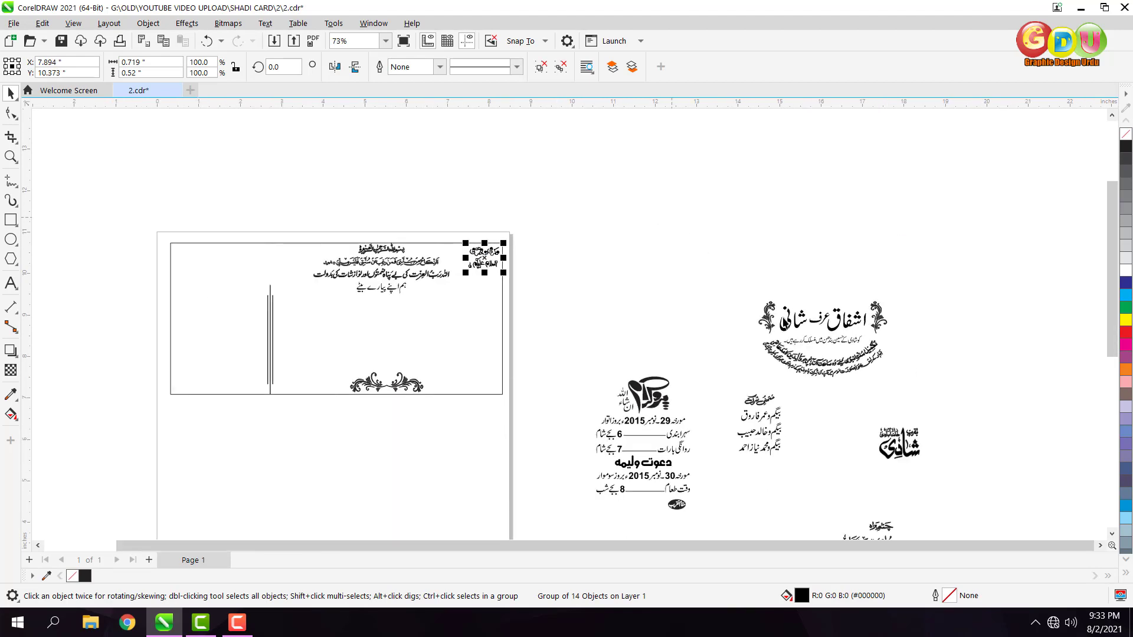
key(Escape)
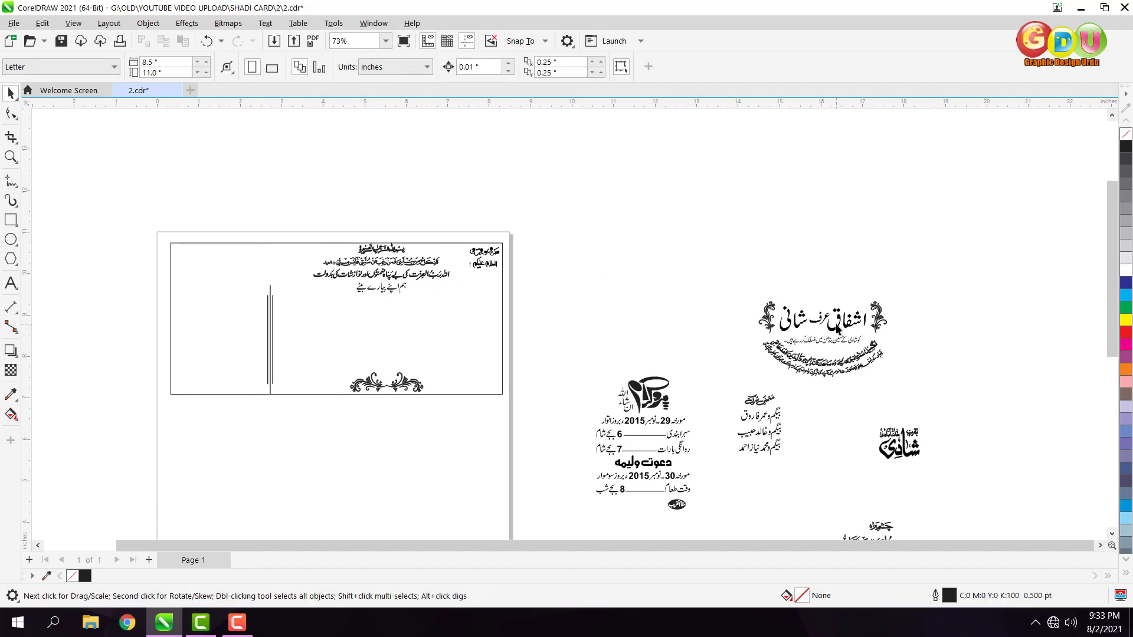
Step: Move the groom's name group with its curved text below the heading and the wedding title calligraphy to the card's right edge
click(838, 325)
drag(838, 325, 395, 318)
scroll(838, 406, up, 3)
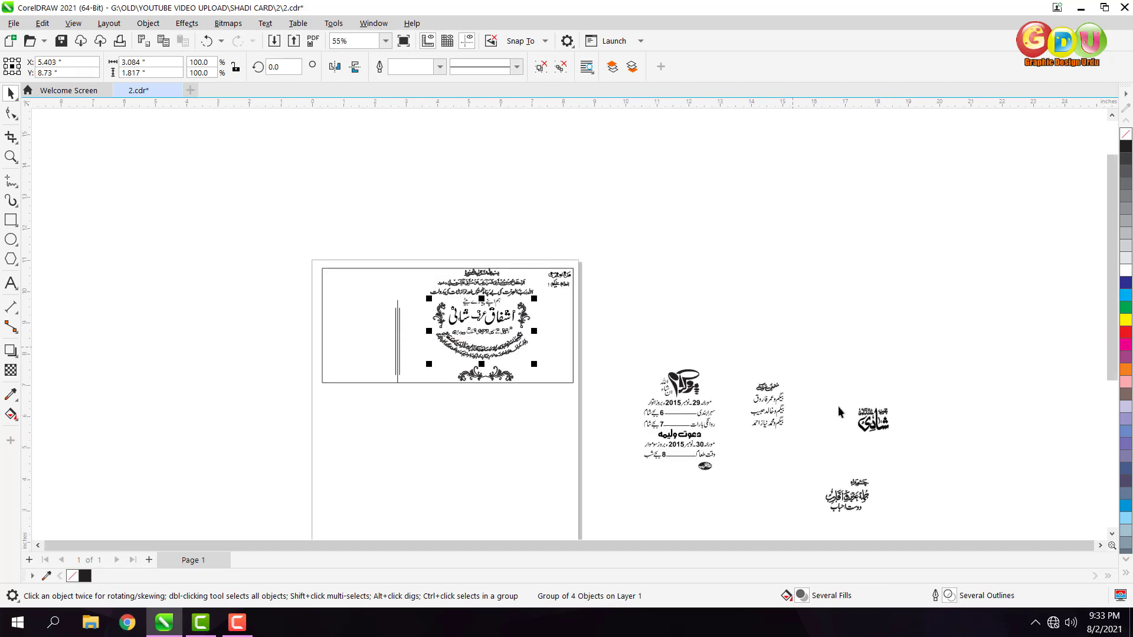
drag(869, 433, 313, 249)
scroll(594, 286, down, 4)
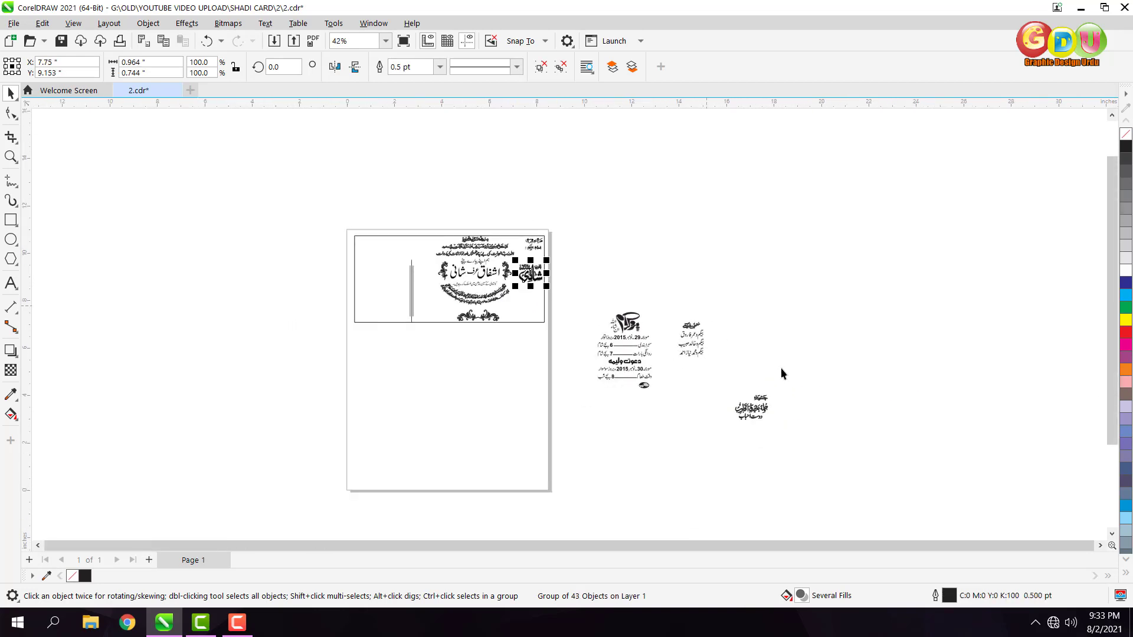
Step: Move the relatives and friends text group into the card's lower right corner, at about X 7.51 and Y 7.73 inches
scroll(686, 381, up, 3)
scroll(624, 313, down, 2)
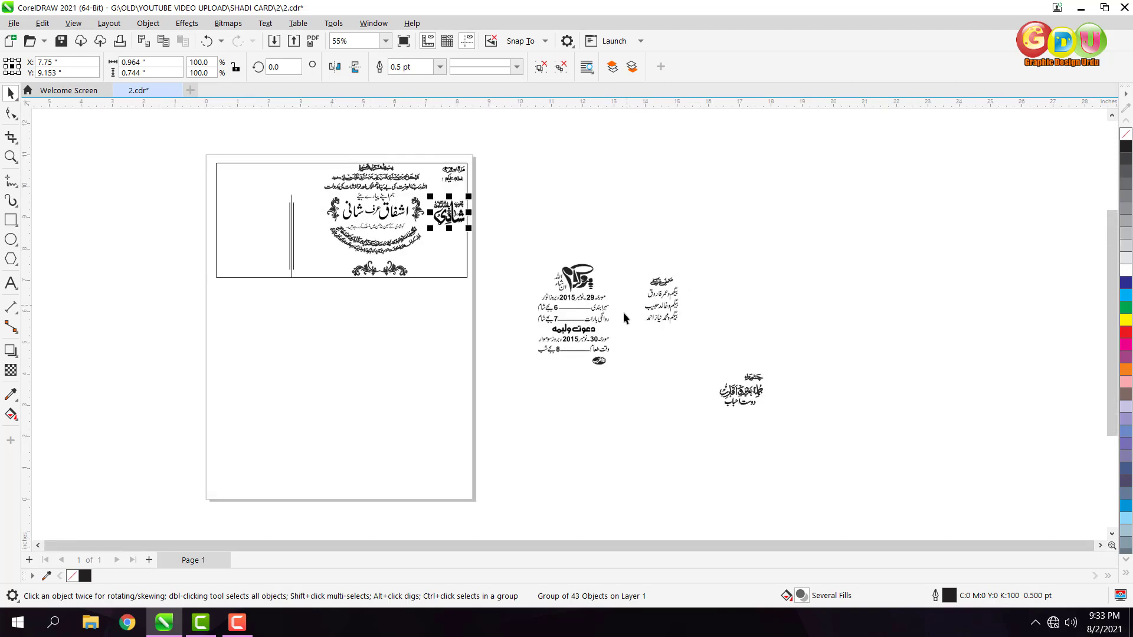
click(745, 391)
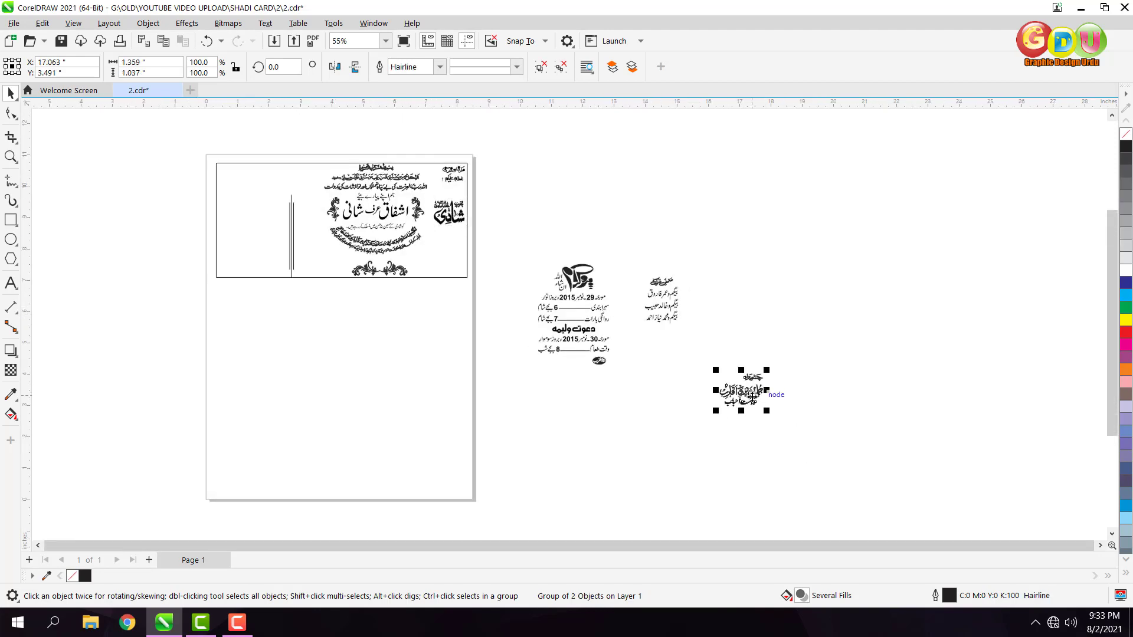
drag(745, 391, 445, 258)
Step: Move the guest name list just right of the card's vertical divider lines and the programme text group to the left of them
scroll(650, 289, up, 3)
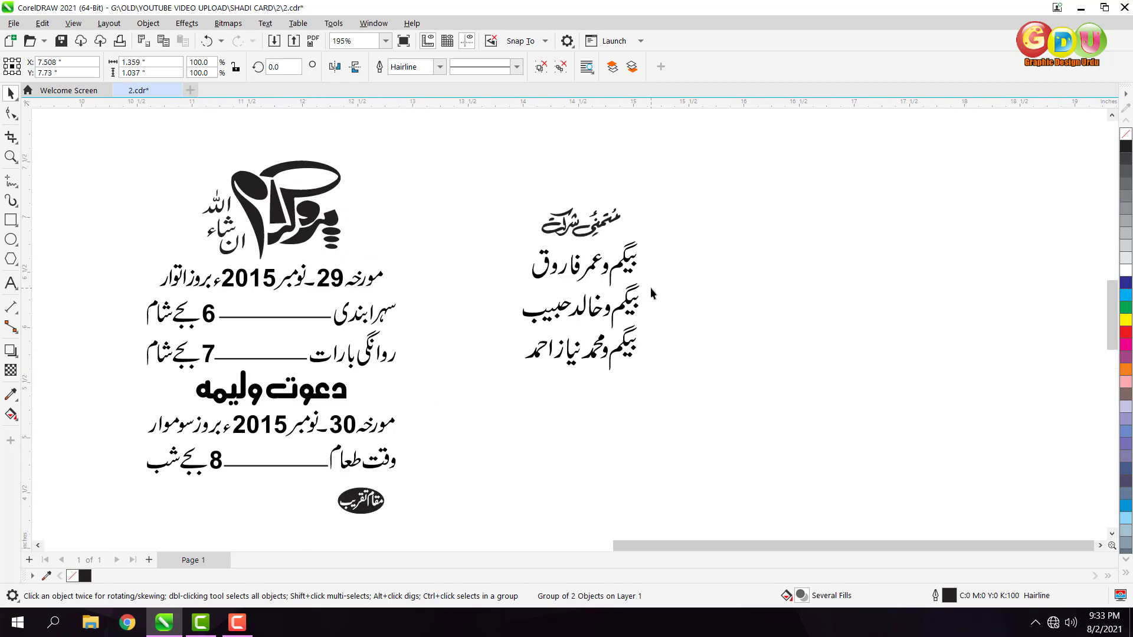
scroll(651, 288, down, 3)
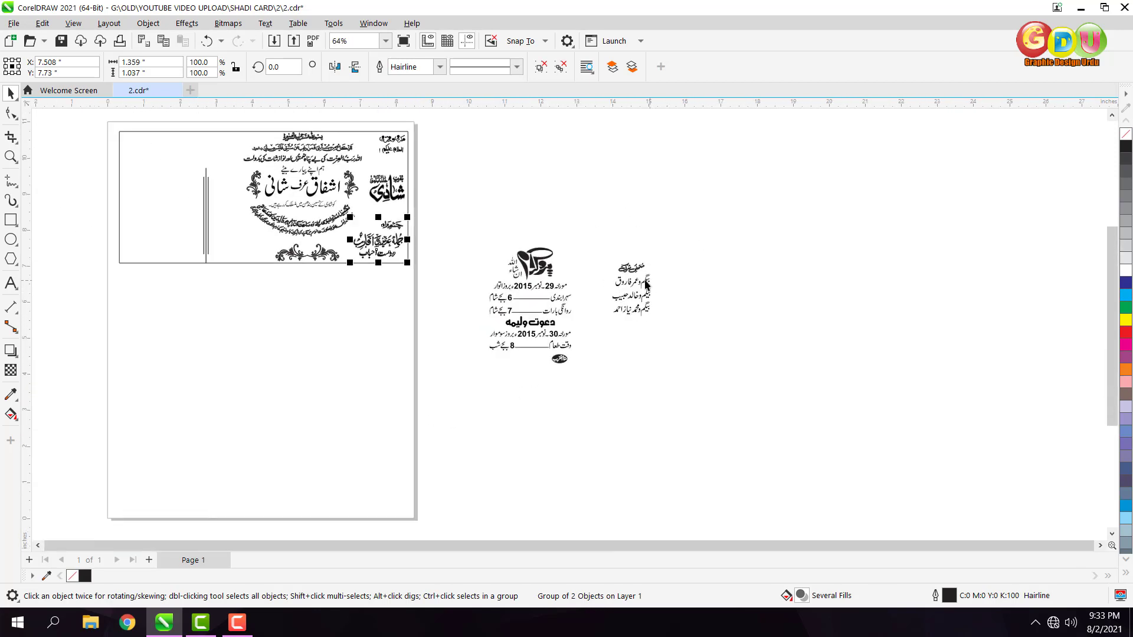
click(643, 286)
drag(642, 287, 241, 234)
click(527, 284)
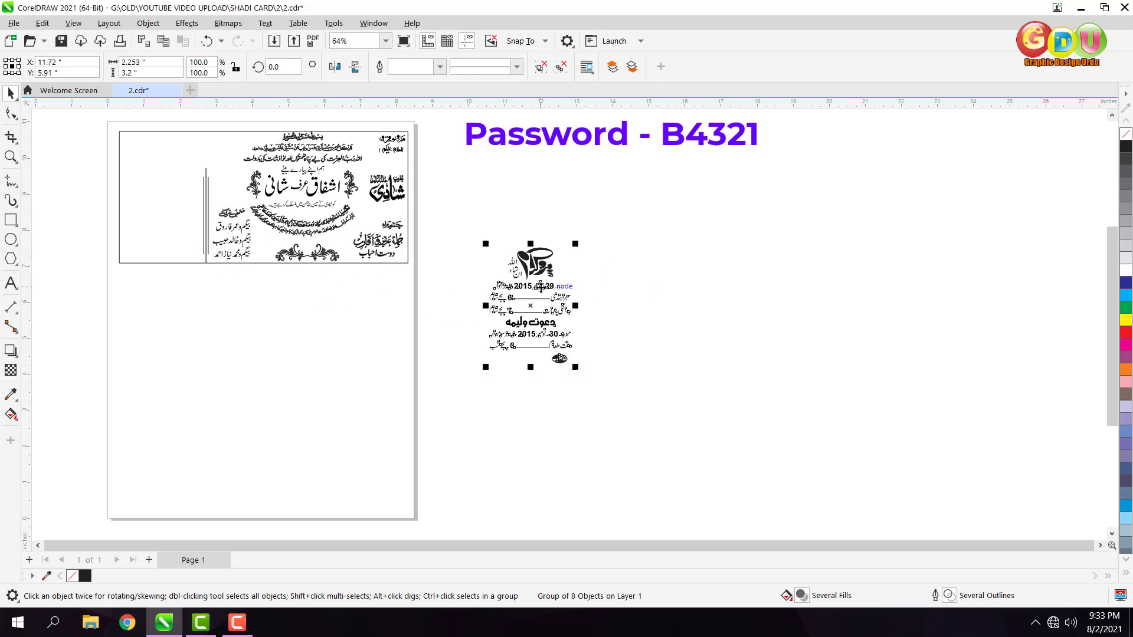
drag(527, 283, 175, 189)
Step: Shift the Bismillah heading group slightly left above the groom's name, to about X 5.34 and Y 10.12 inches
click(233, 130)
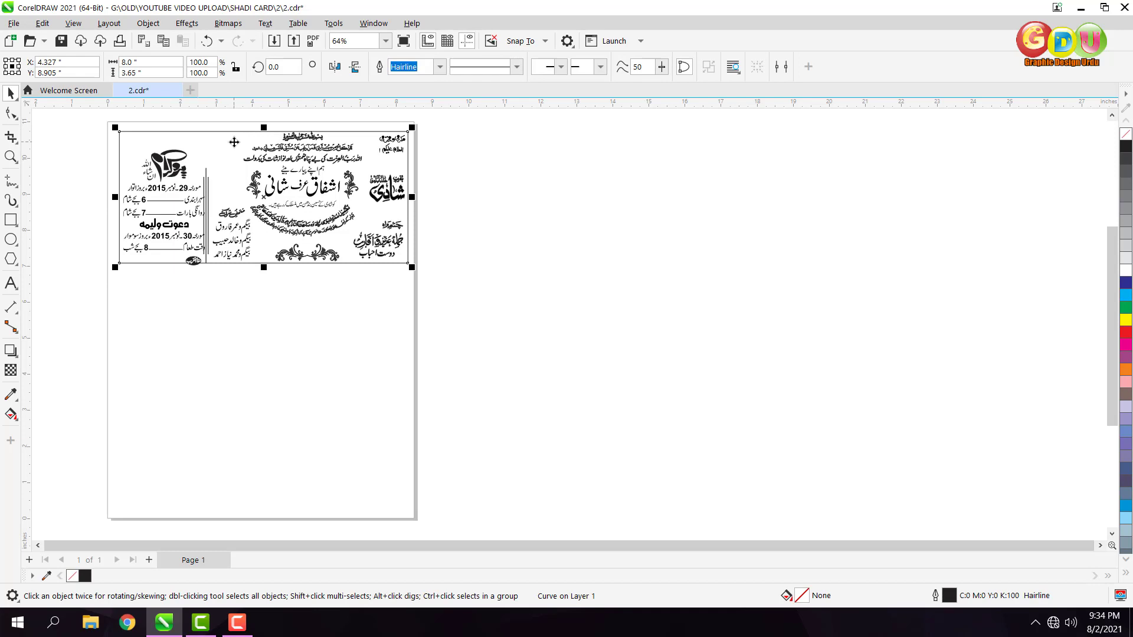
key(shift+F2)
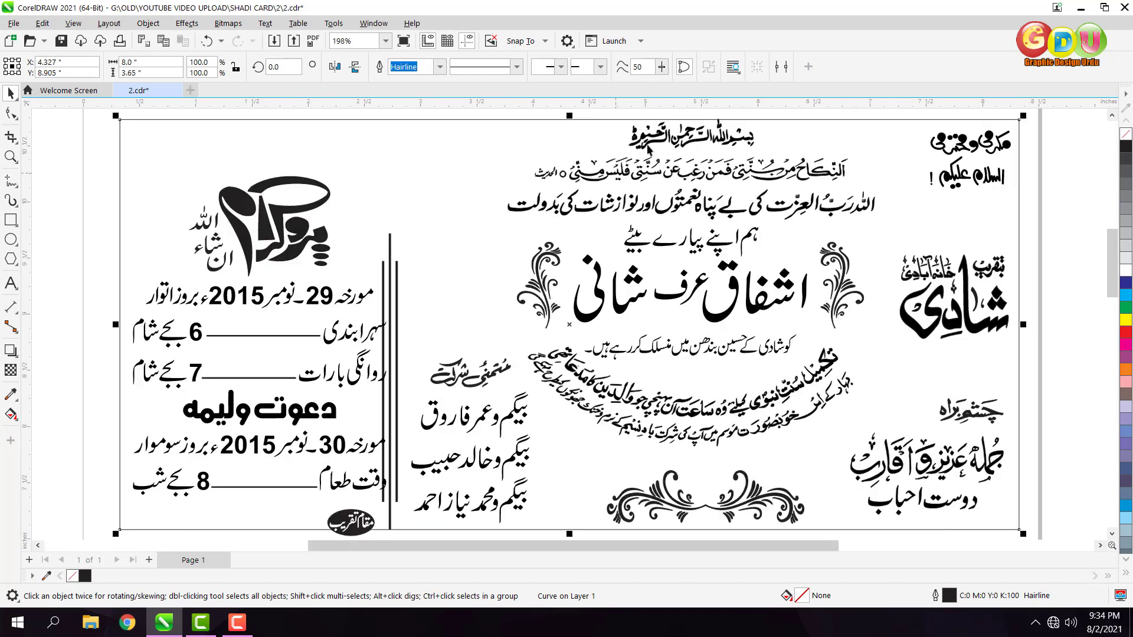
key(Escape)
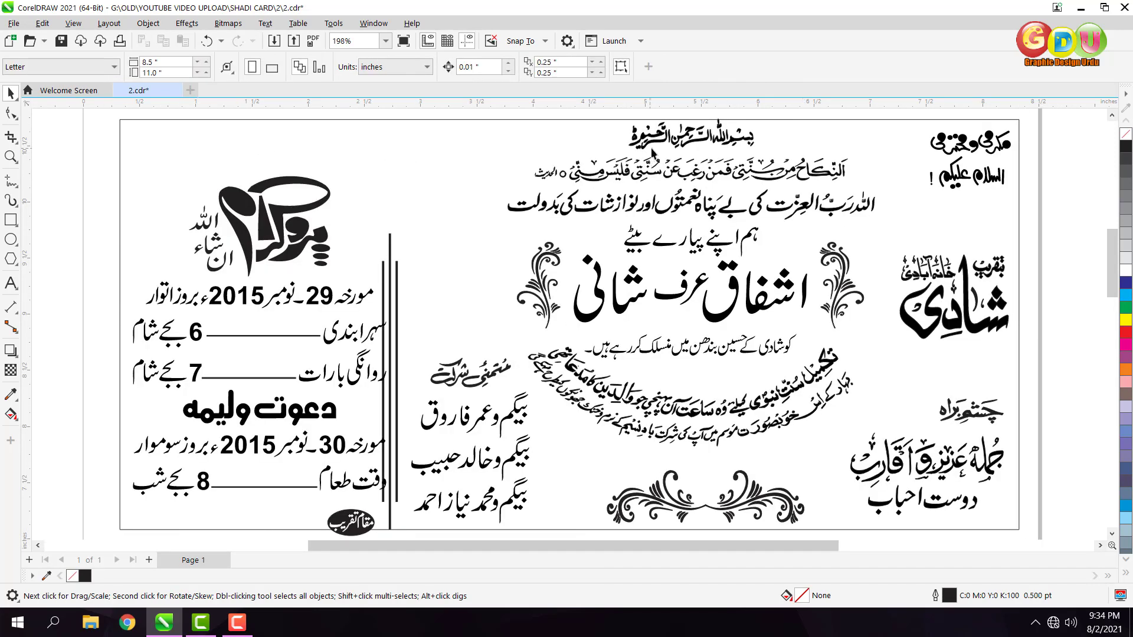
click(656, 151)
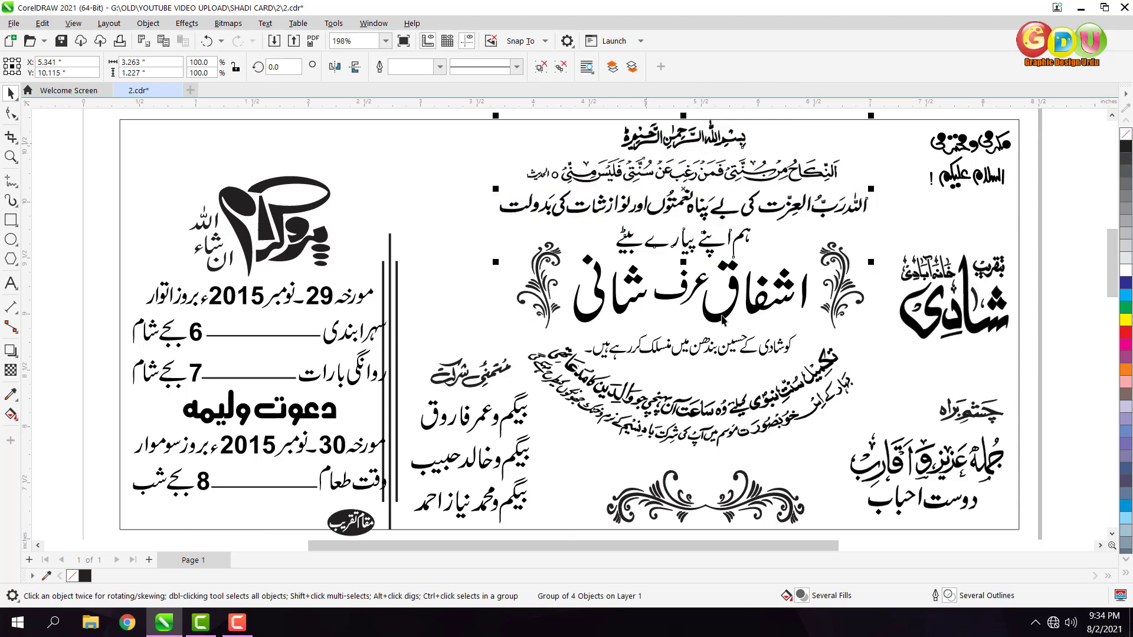
scroll(707, 237, down, 1)
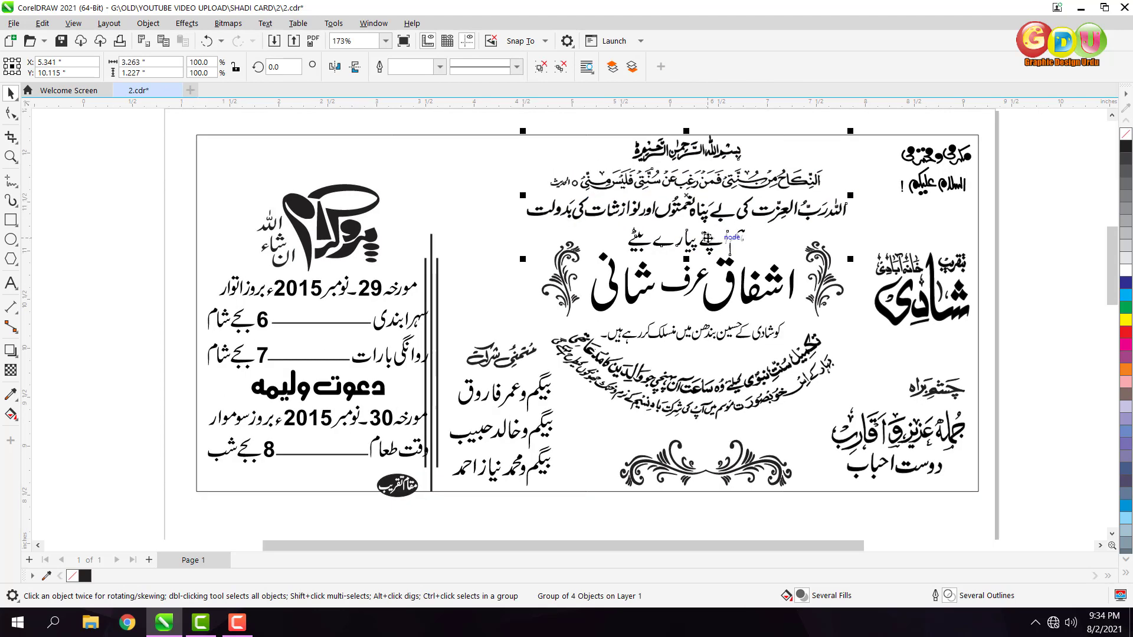
Step: Shift the programme text group slightly up and left within the card, to about X 1.55 and Y 8.70 inches, and deselect it
click(379, 418)
drag(379, 418, 377, 411)
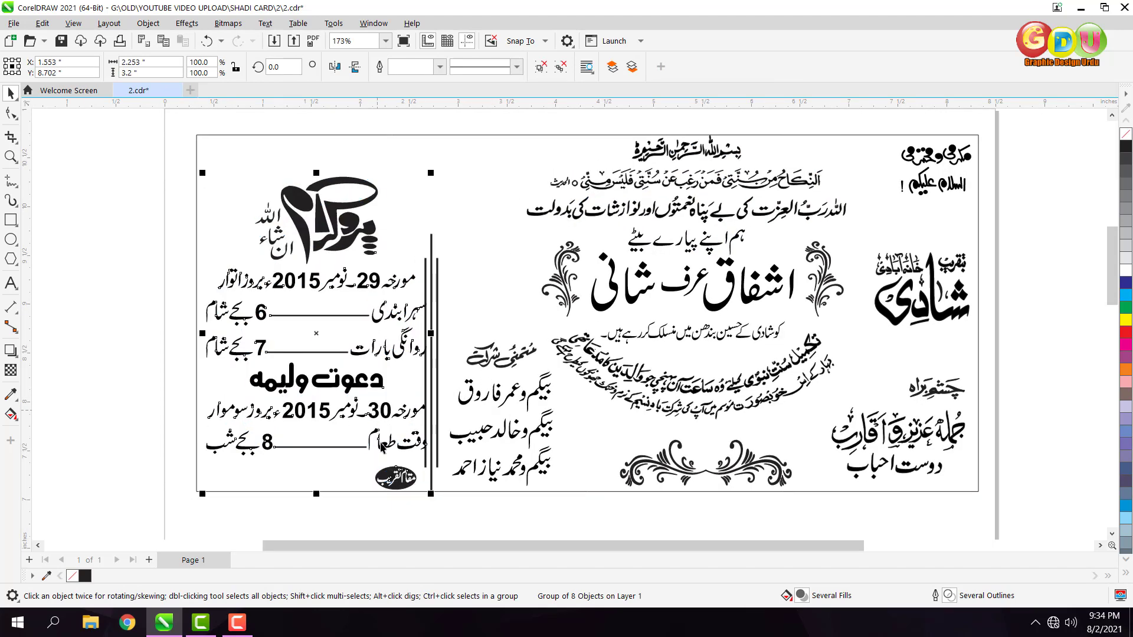
click(419, 524)
Step: Select the whole card with all its text groups, fit it to the view and inspect the layout in a full-screen preview
scroll(406, 509, up, 4)
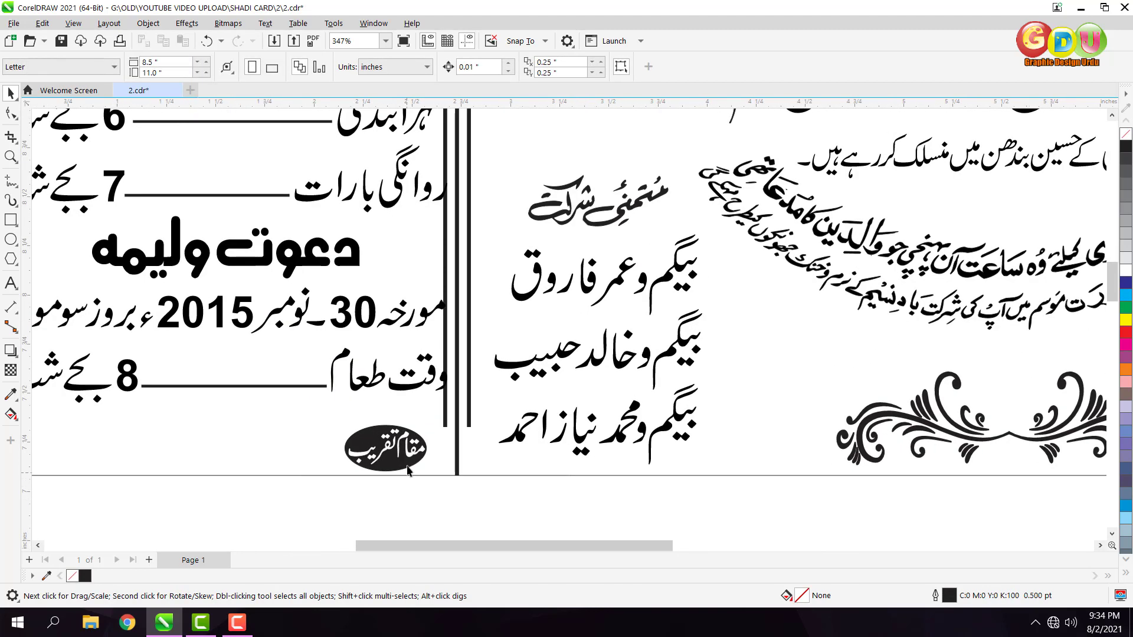
scroll(422, 476, down, 2)
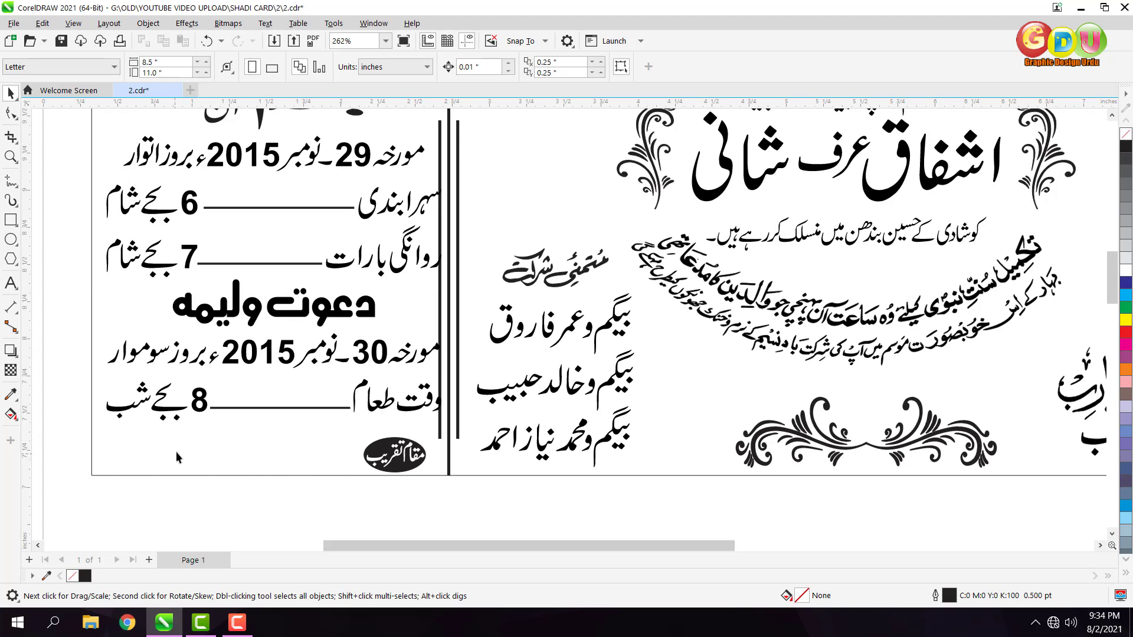
scroll(266, 423, down, 1)
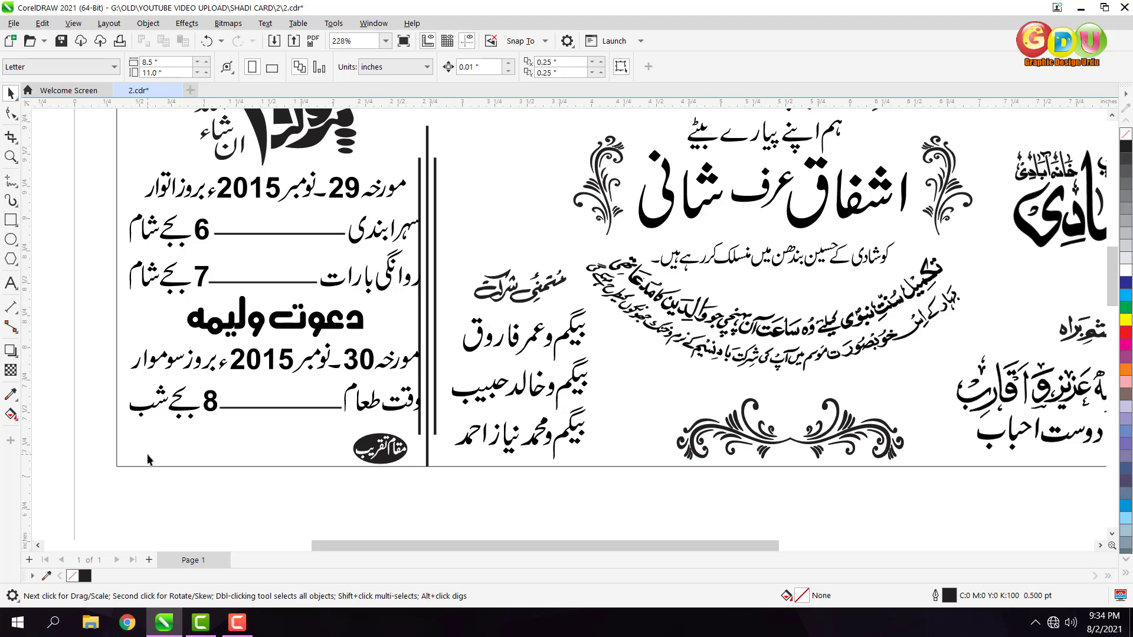
scroll(316, 449, down, 5)
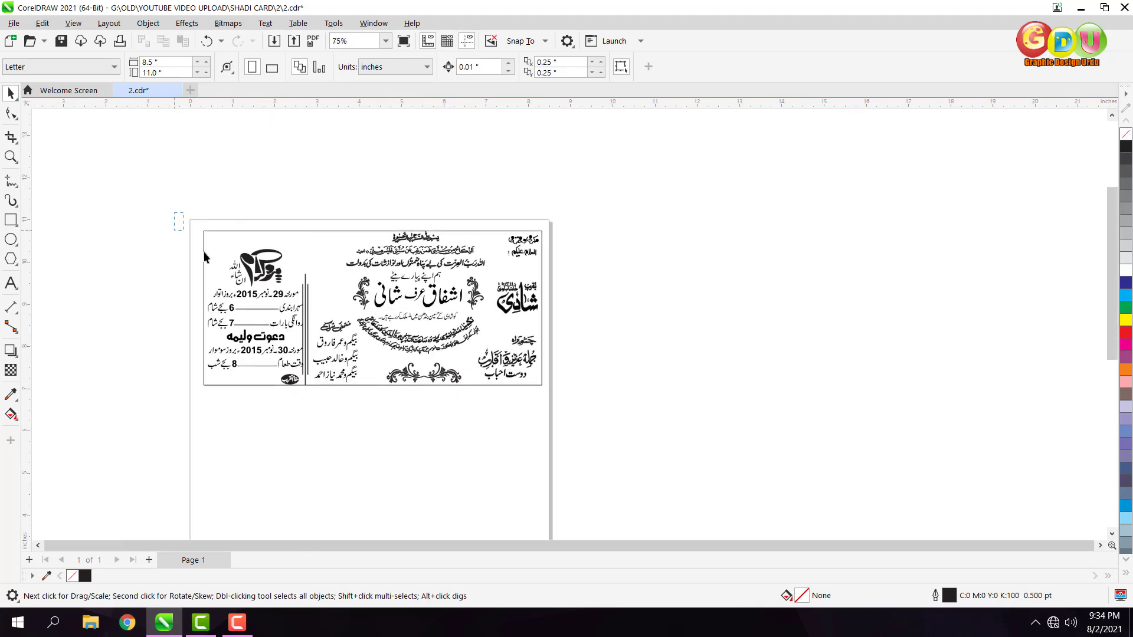
drag(177, 216, 746, 428)
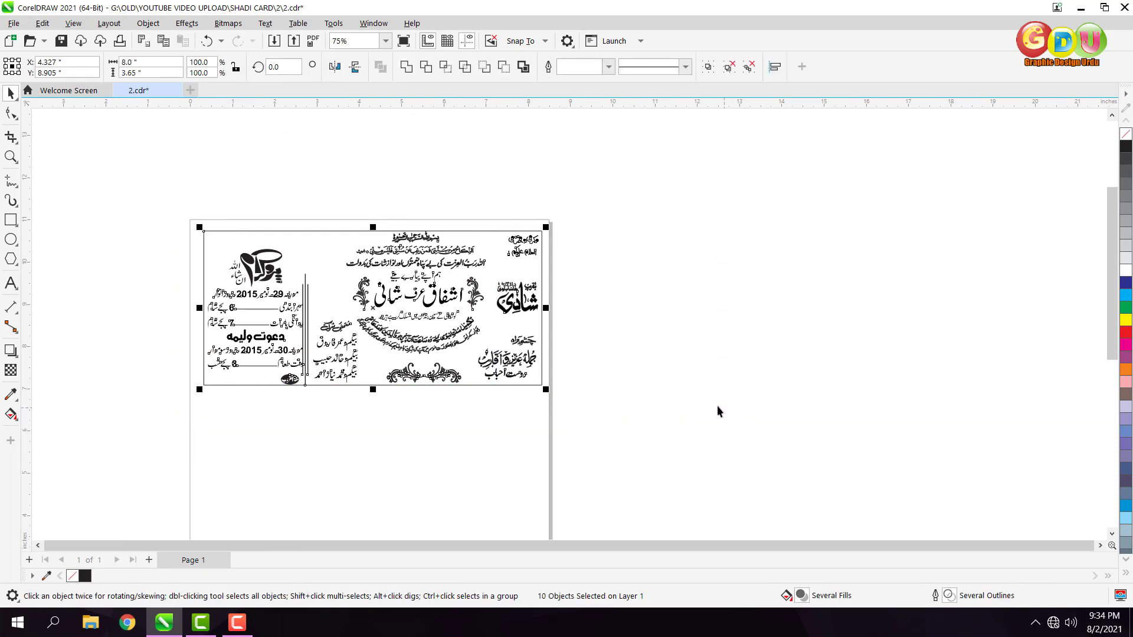
key(shift+F2)
key(F9)
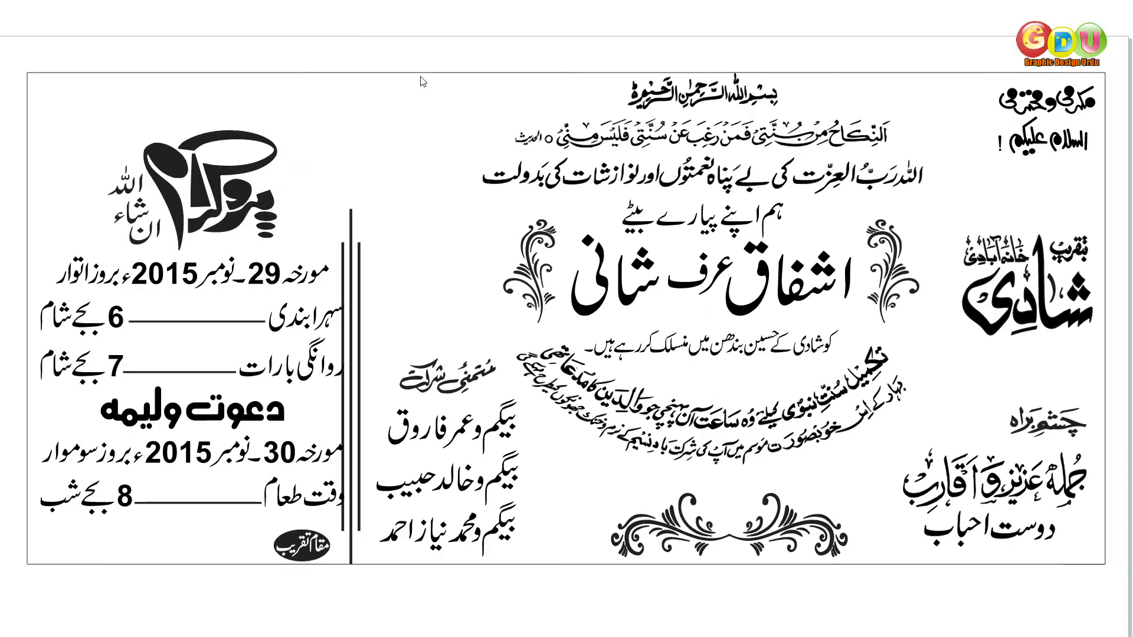